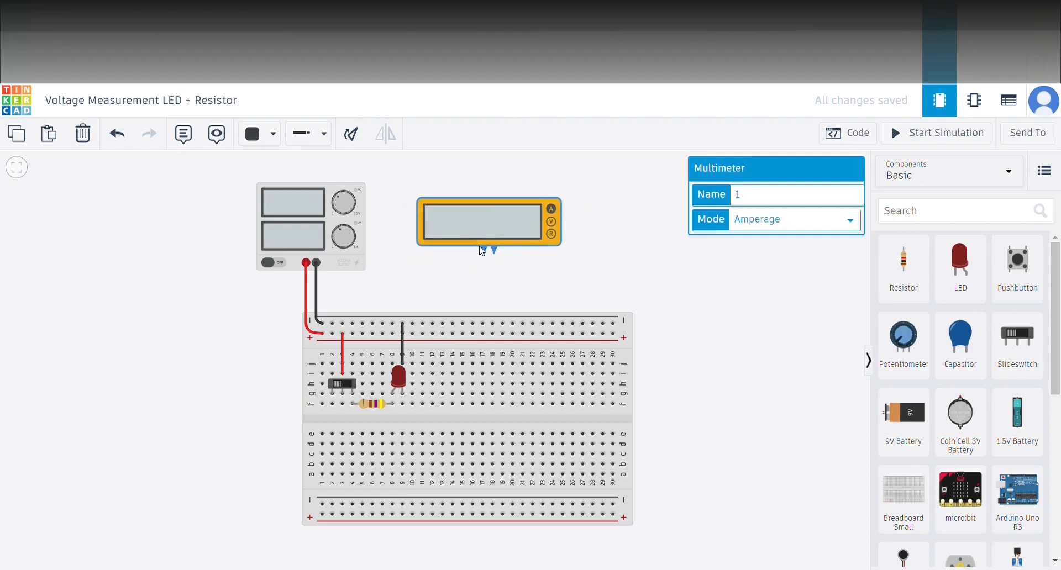
Step: Connect the multimeter's negative terminal to the breadboard's upper negative rail near column 17 with a black wire
left_click(486, 259)
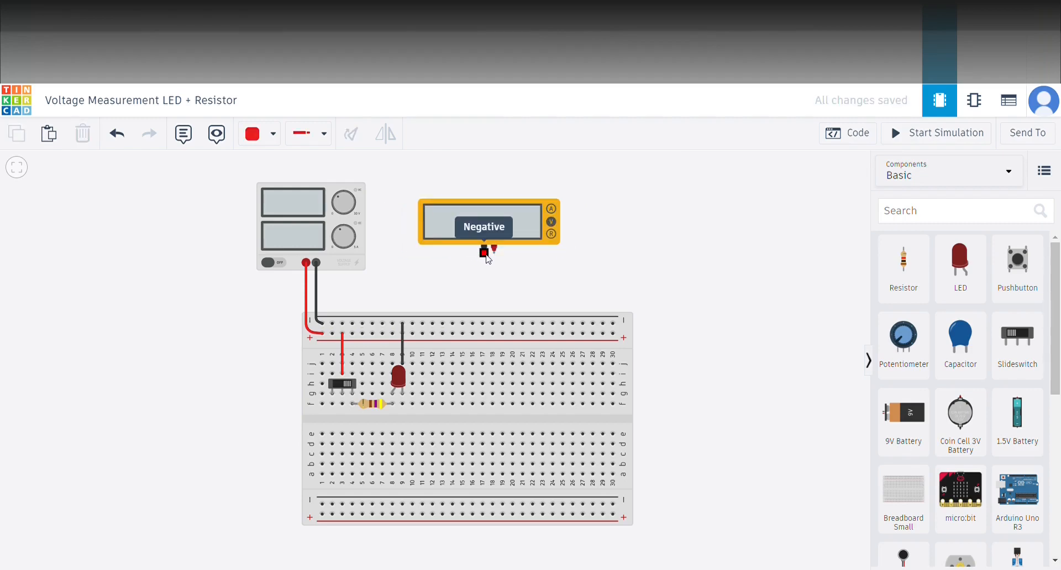
left_click(482, 323)
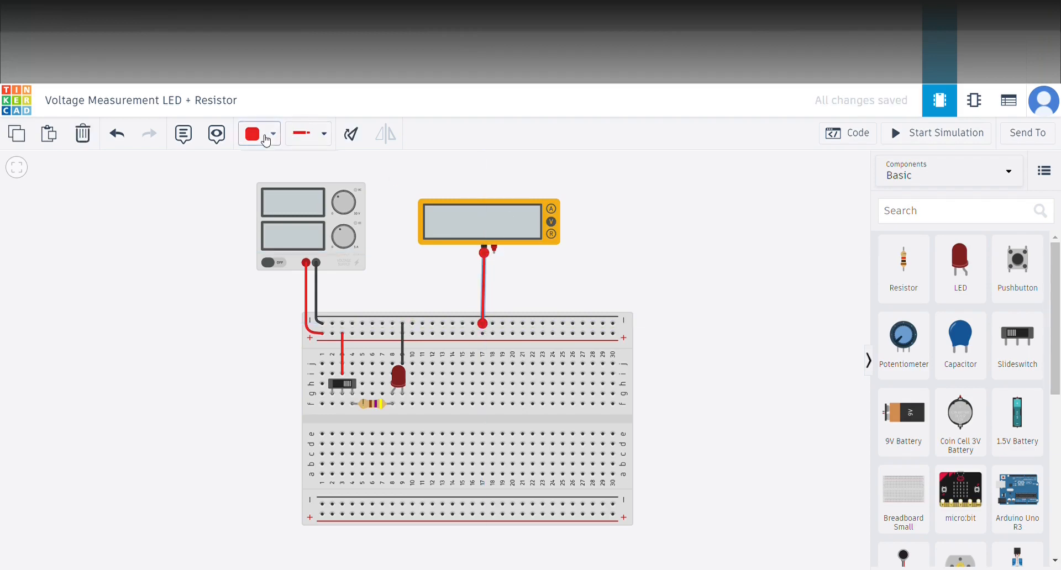
left_click(267, 134)
left_click(266, 176)
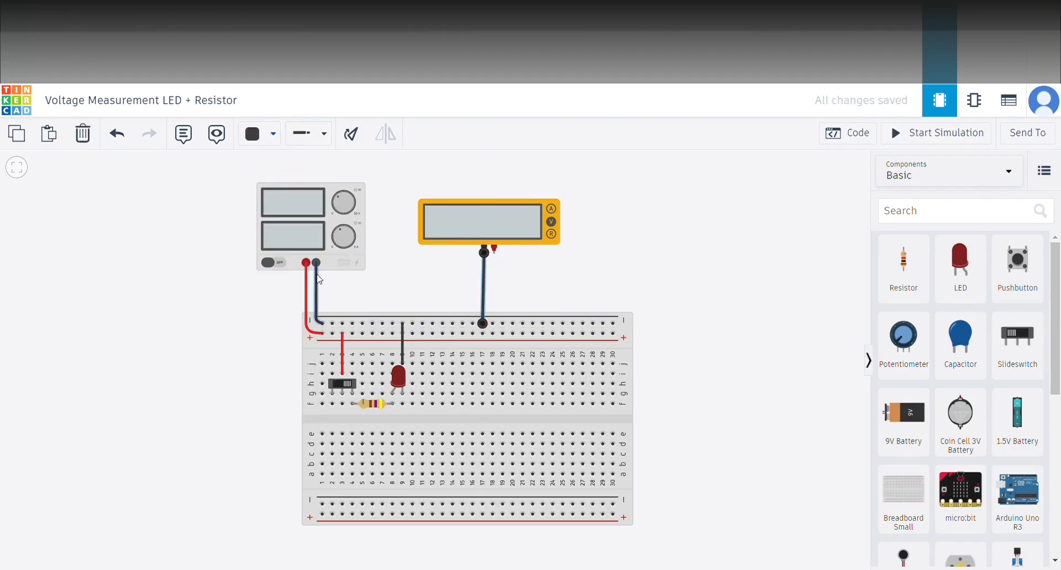
left_click(520, 261)
Step: Connect the multimeter's positive terminal to the LED's anode at column 8 with a red wire bent through the breadboard's lower half
left_click(494, 249)
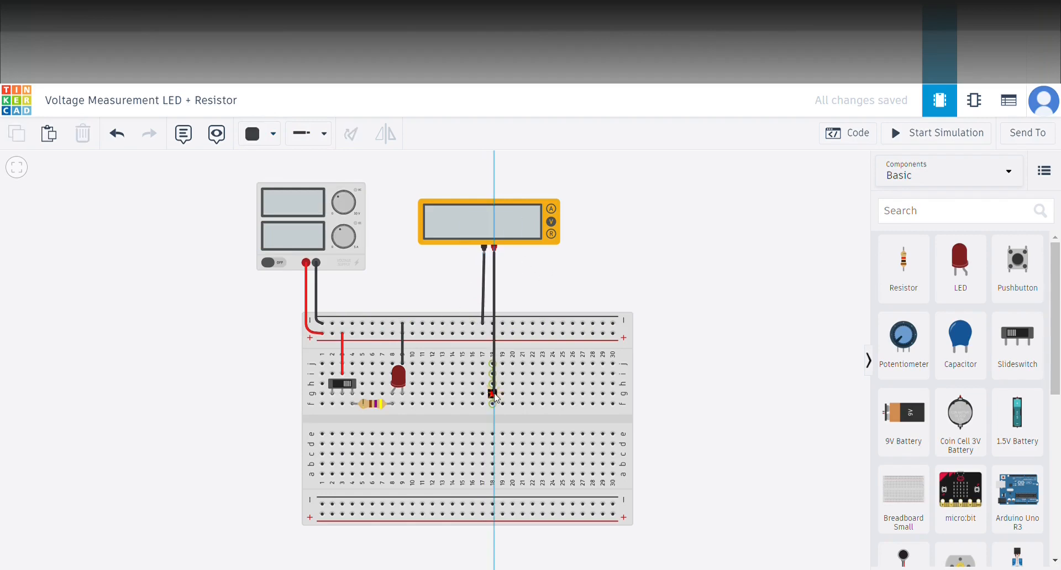
left_click(493, 394)
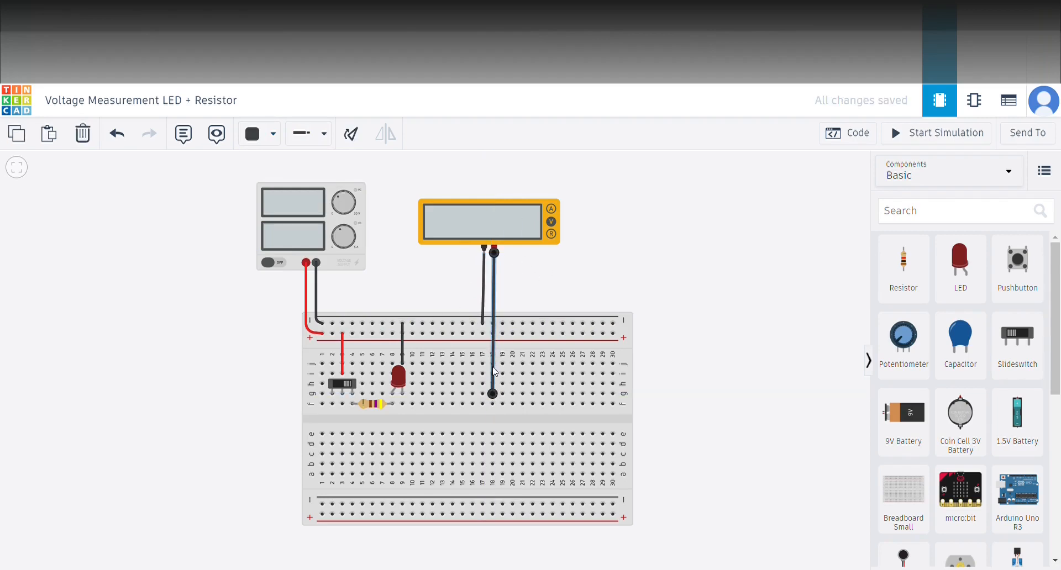
left_click_drag(492, 393, 392, 393)
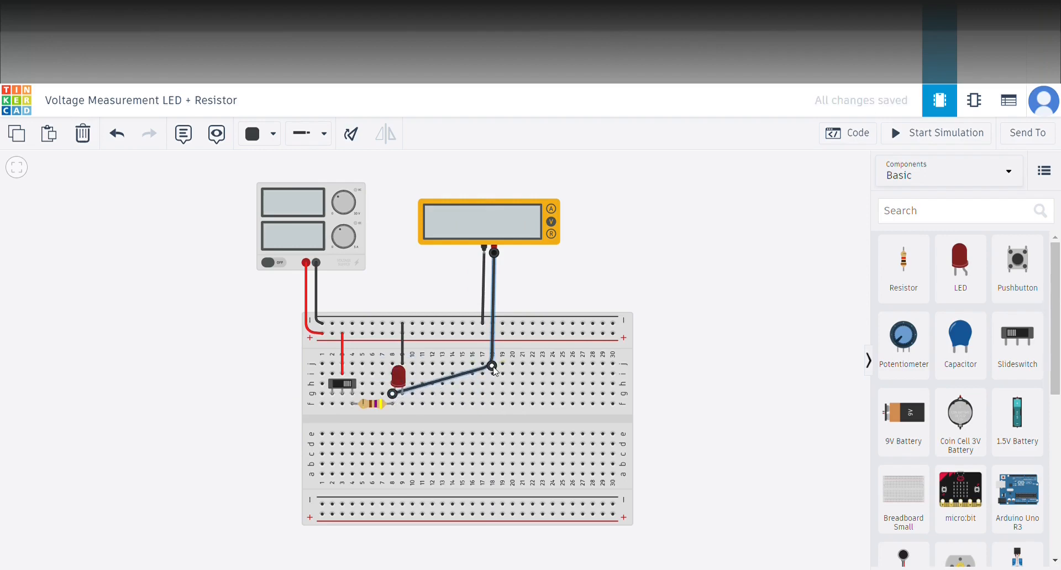
left_click_drag(493, 369, 465, 454)
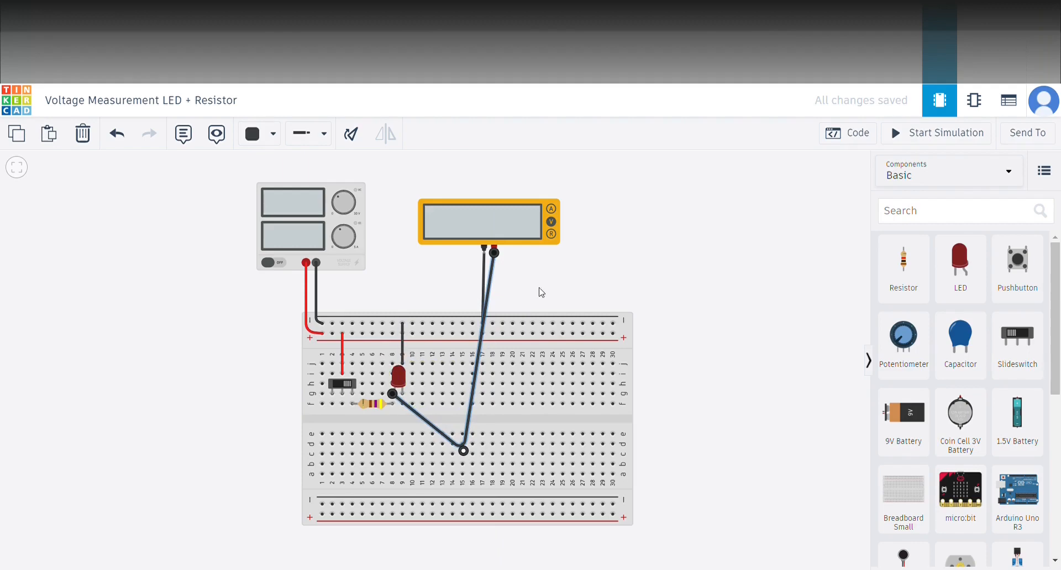
left_click(273, 134)
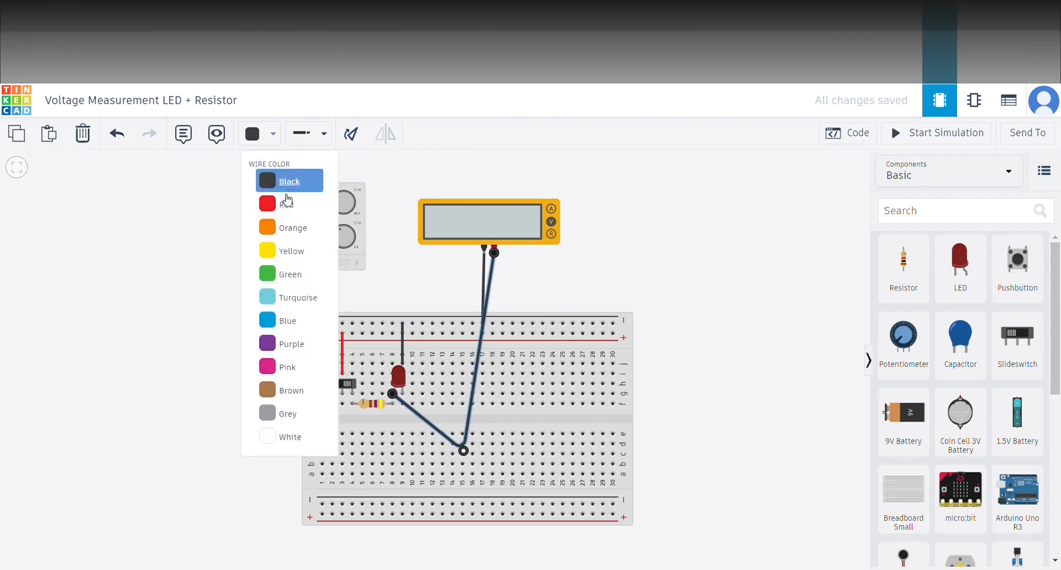
left_click(284, 201)
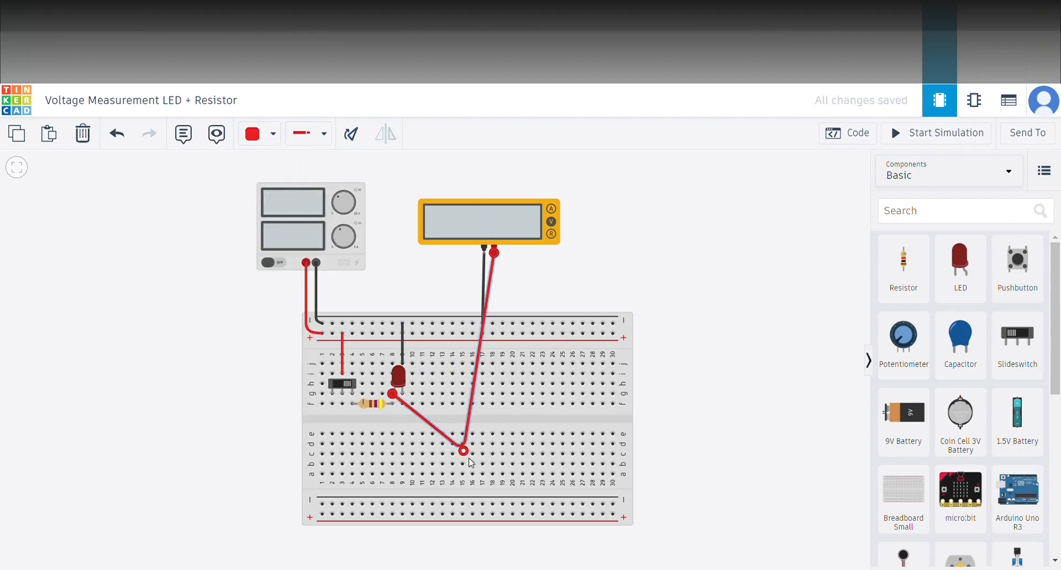
mouse_move(470, 447)
left_mouse_down()
mouse_move(488, 426)
mouse_move(486, 434)
left_mouse_up()
Step: Run the simulation to measure the voltage across the LED, and stop it after the reading
left_click(941, 137)
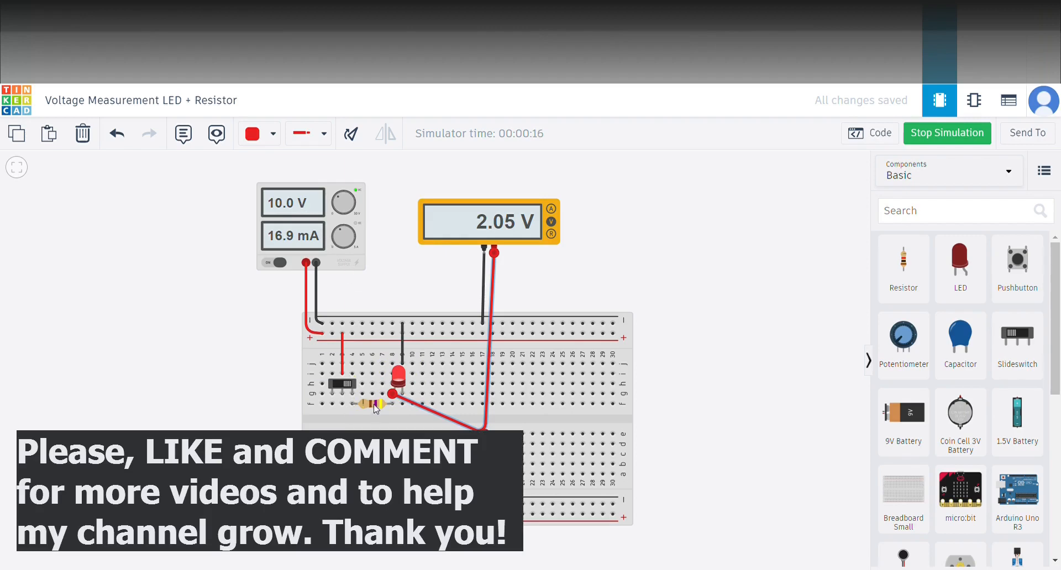
left_click(343, 384)
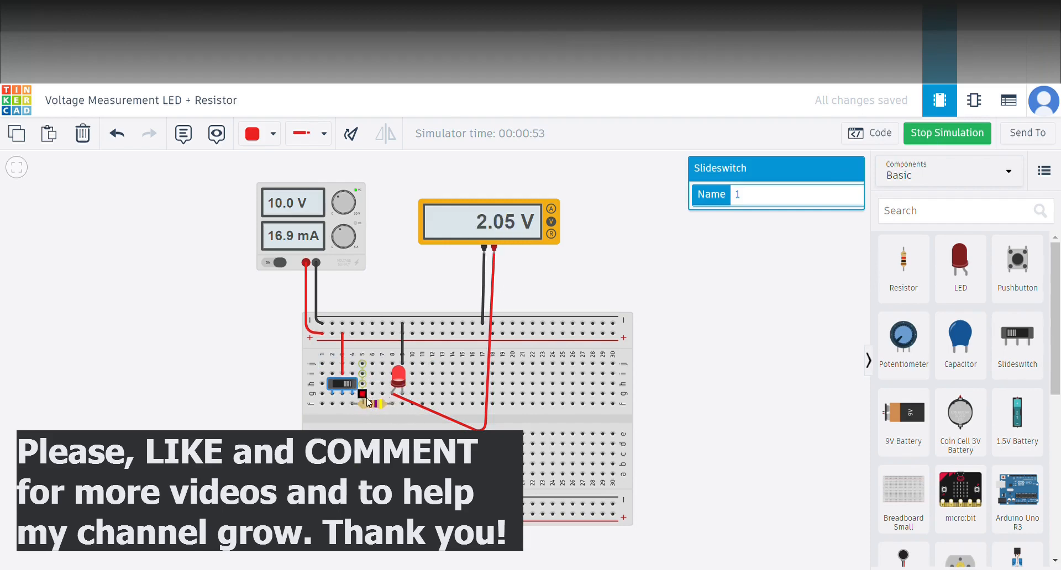
left_click(933, 138)
Step: Move the red probe wire to the resistor's column 4 lead and the black one to its column 8 lead, and start the simulation
left_click_drag(396, 395, 358, 410)
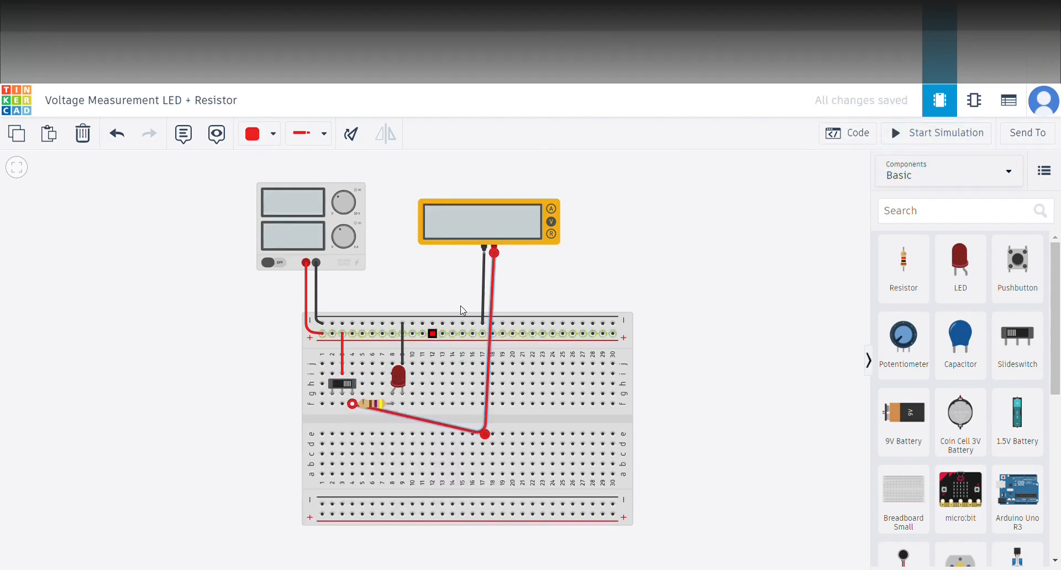
left_click(482, 284)
left_click_drag(483, 324, 391, 404)
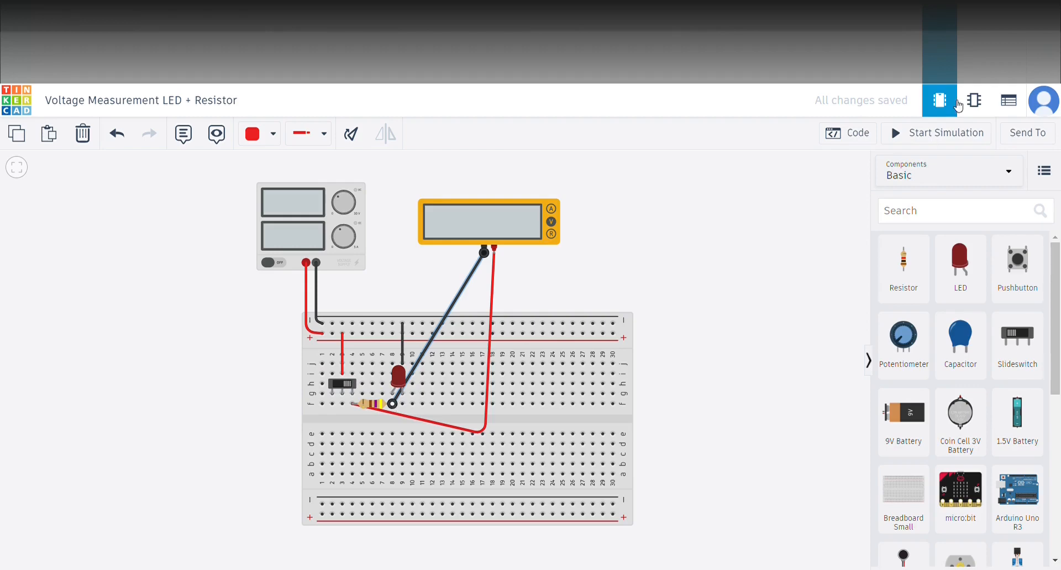
left_click(922, 134)
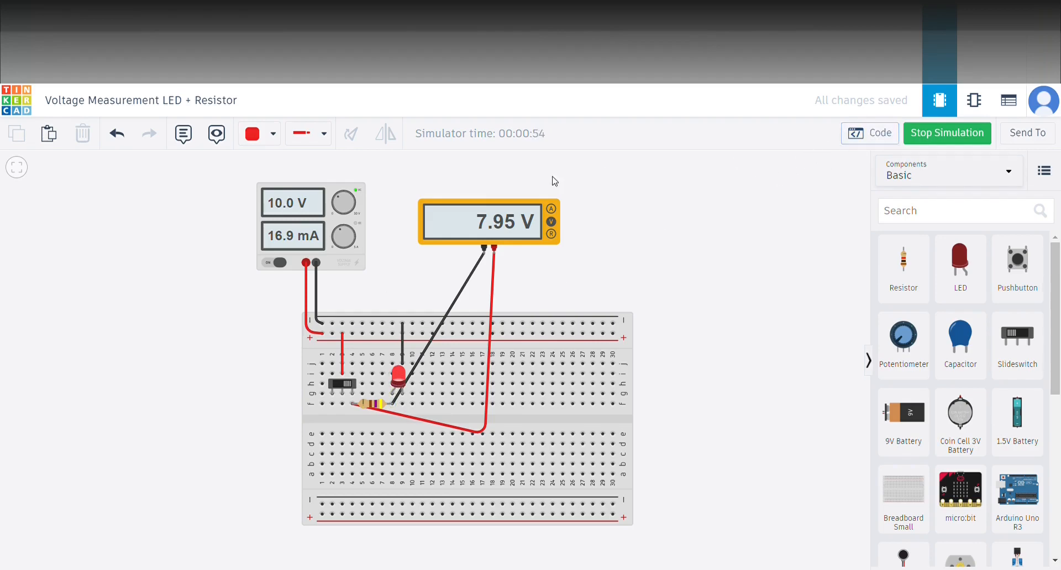
Step: Set the power supply's voltage to 5 while the simulation runs
left_click(294, 213)
double_click(750, 223)
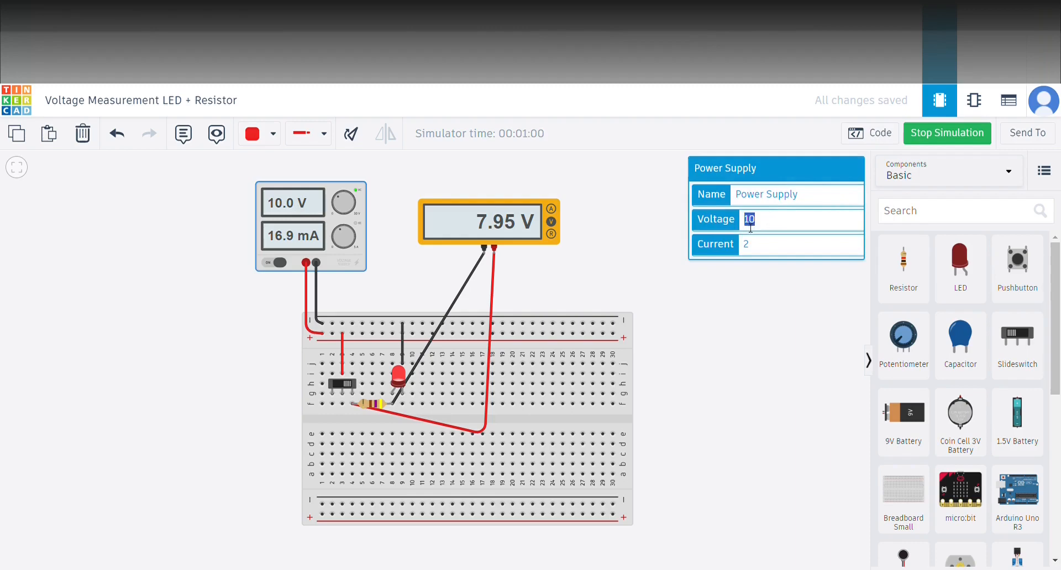
type("5")
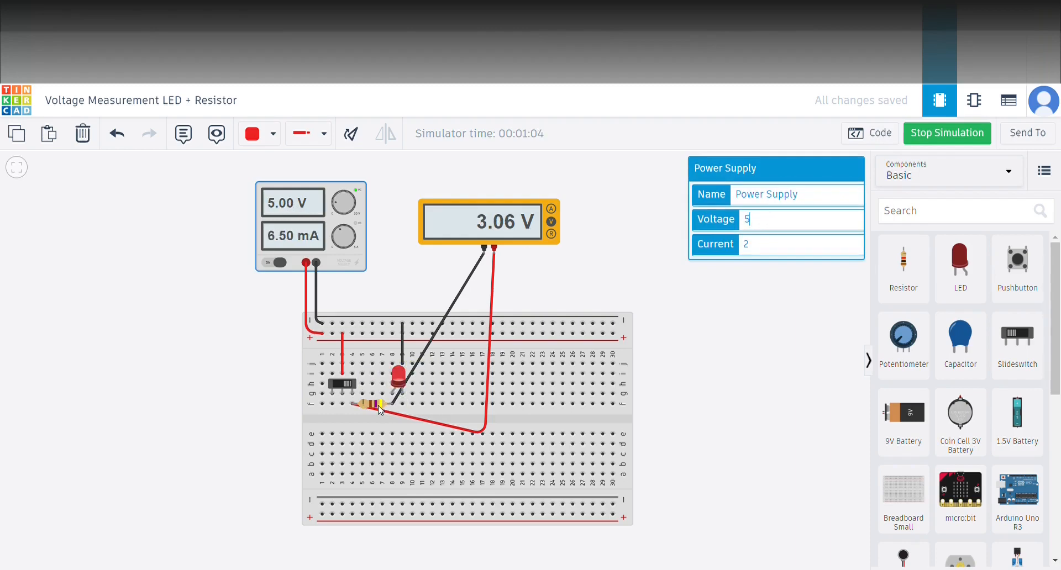
Step: Try resistances of 100 and 150 Ω for the resistor in the running simulation
left_click(384, 407)
double_click(768, 221)
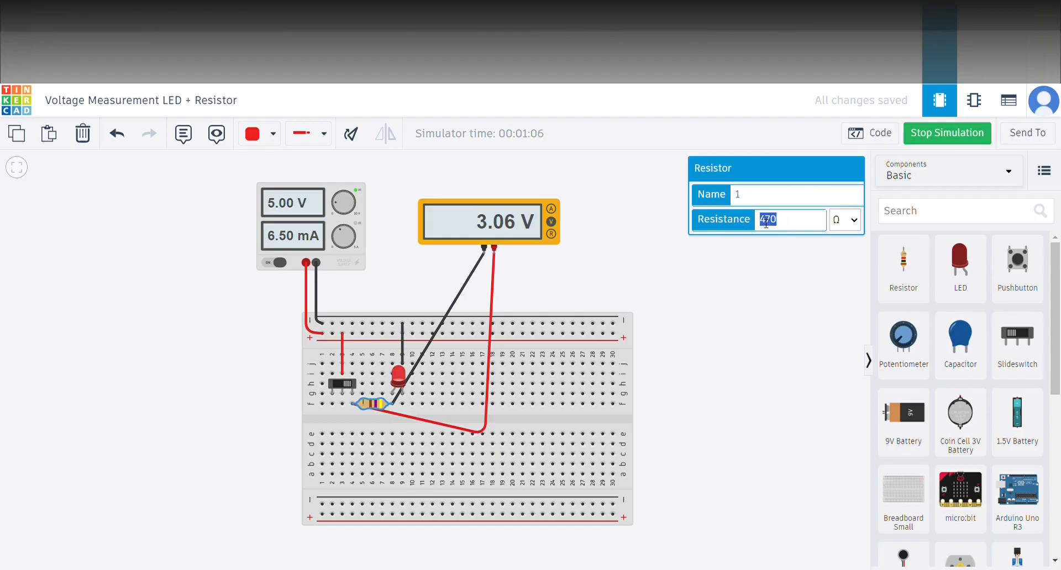
type("100")
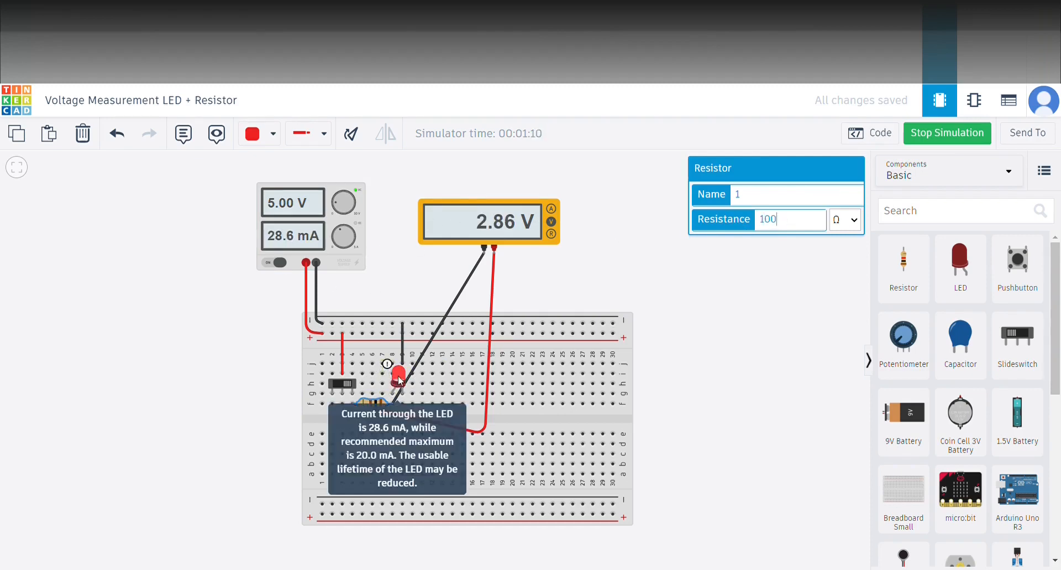
key("BackSpace")
key("BackSpace")
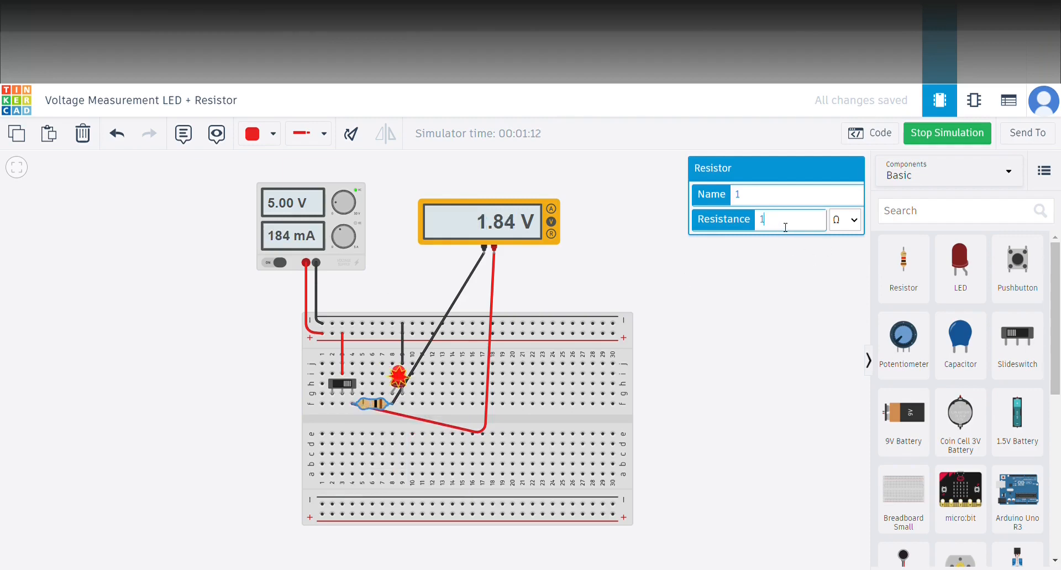
type("50")
Step: Set the resistor's resistance to 470 Ω
key("BackSpace")
key("BackSpace")
key("BackSpace")
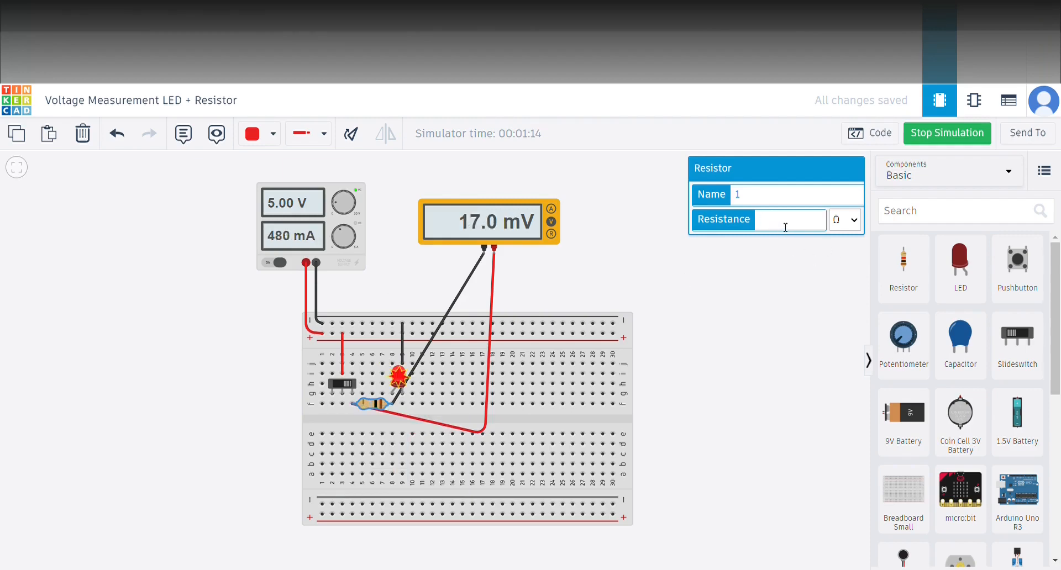
type("470")
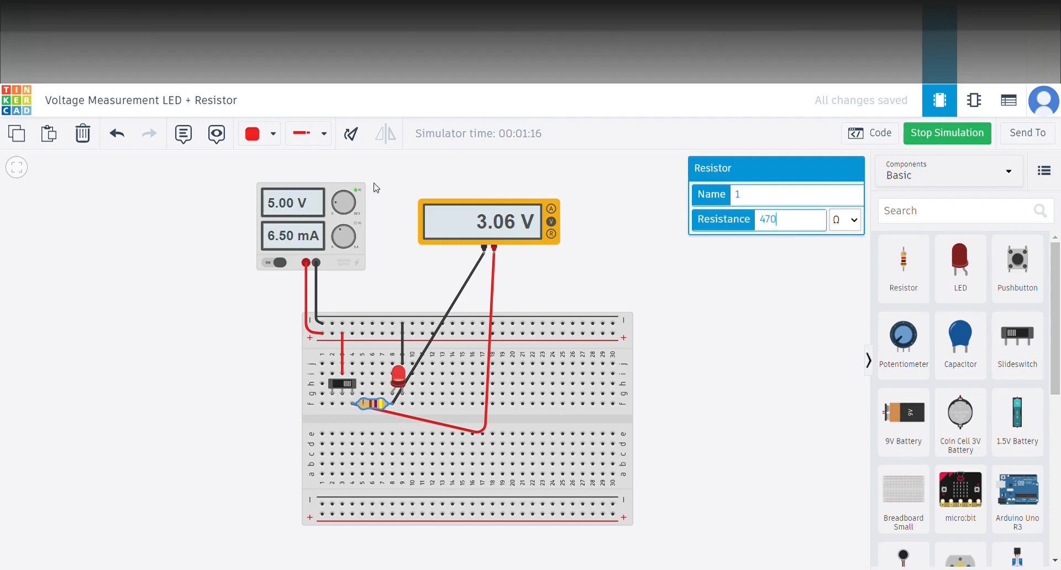
Step: Set the power supply's voltage to 10 and stop the simulation
left_click(307, 206)
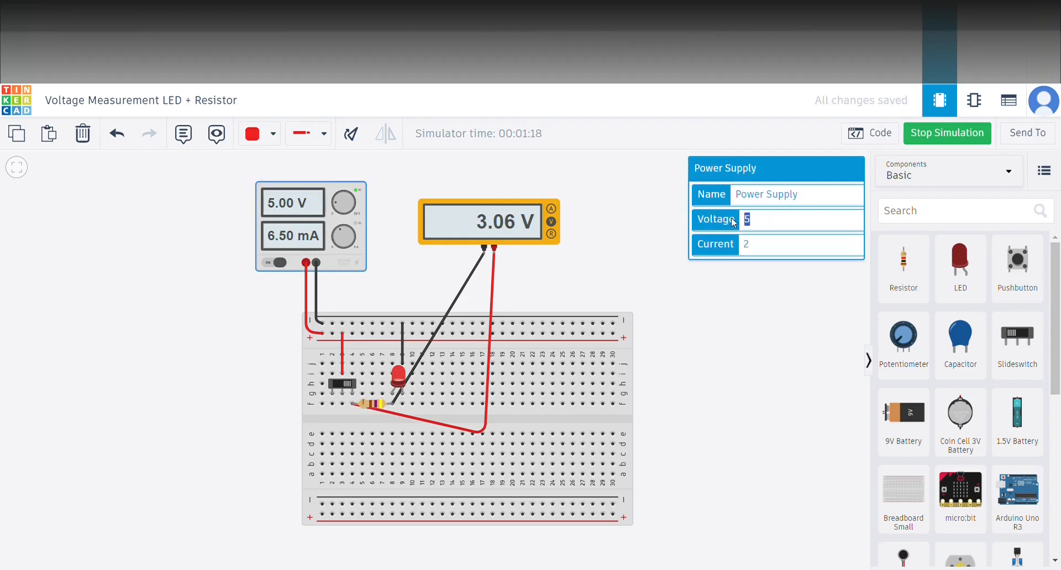
type("10")
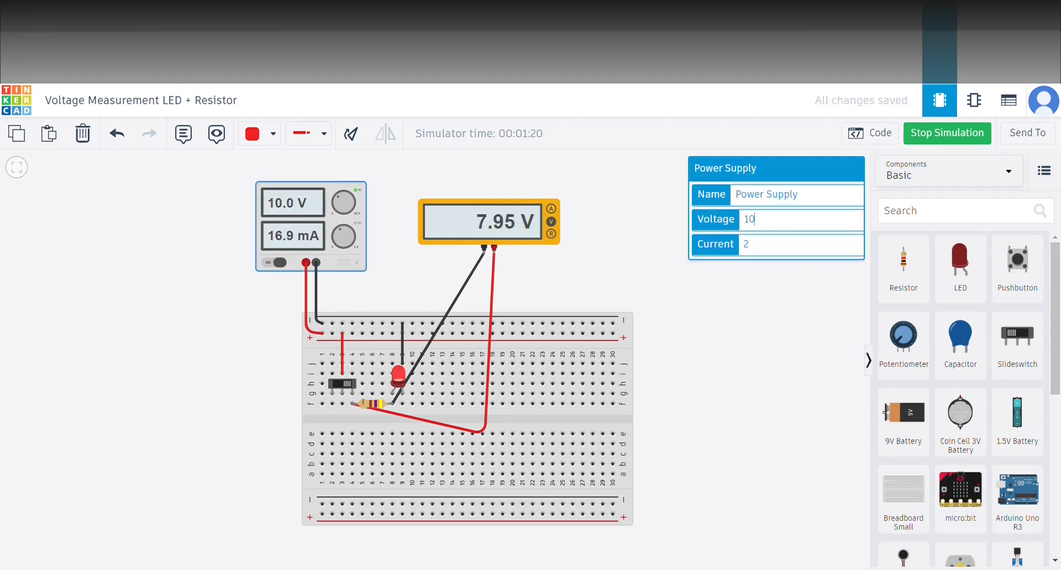
left_click(666, 205)
left_click(948, 133)
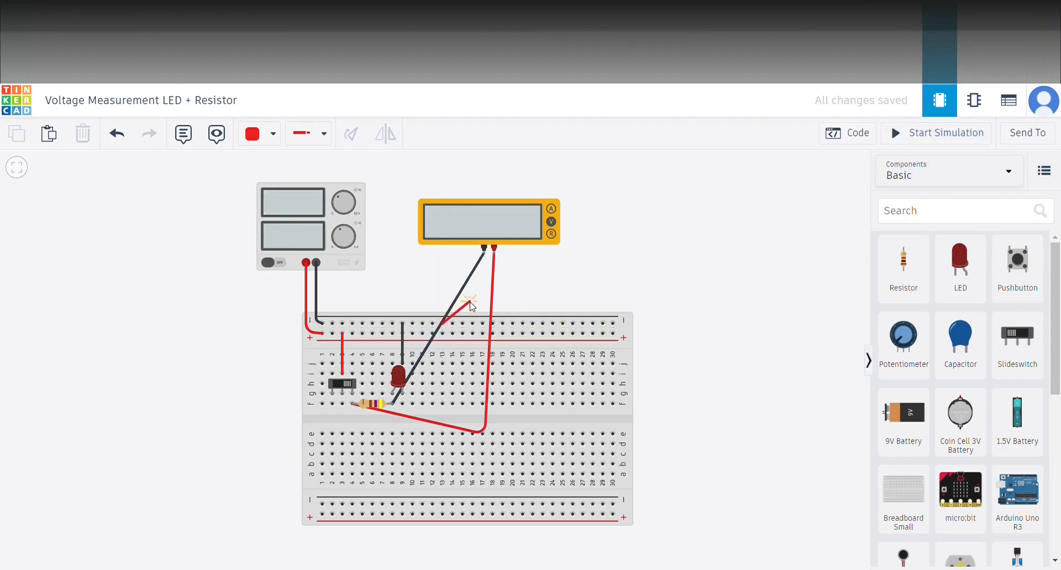
Step: Delete the black and red wires connecting the multimeter to the breadboard
left_click(463, 297)
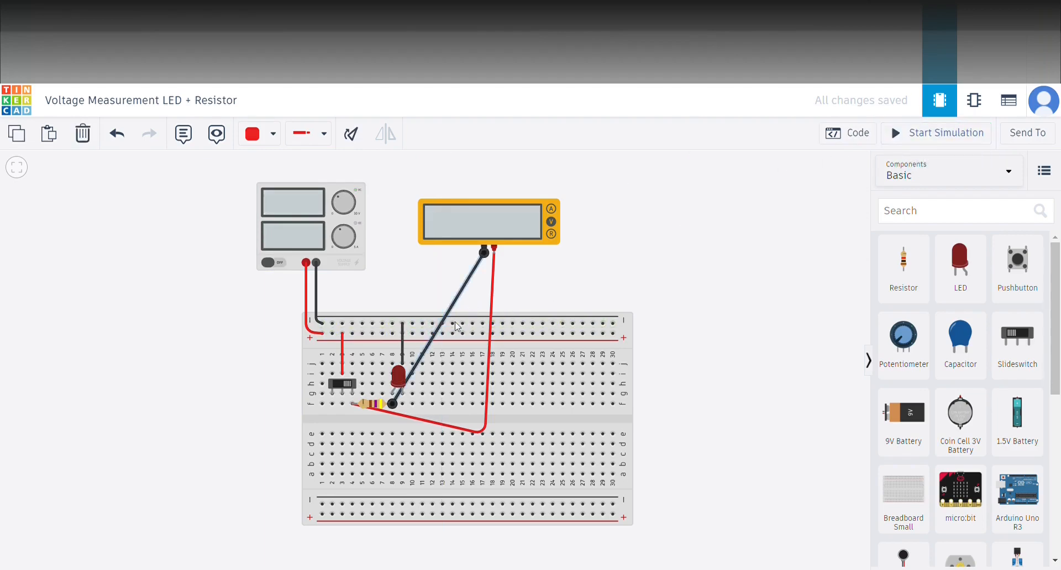
key("Delete")
left_click(491, 288)
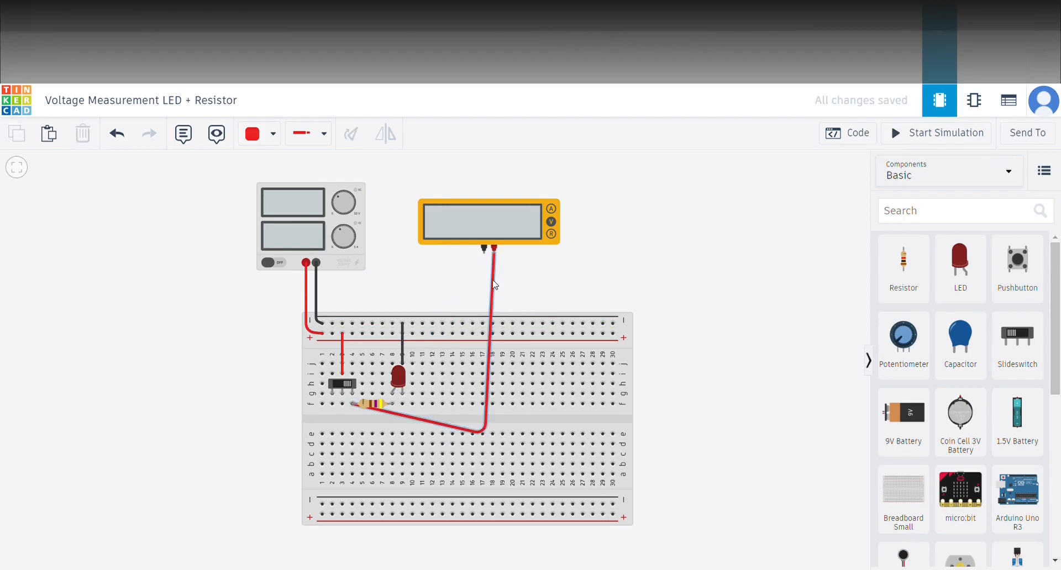
key("Delete")
Step: Move the LED to columns 13 and 14, with its black ground jumper at column 14
left_click(403, 348)
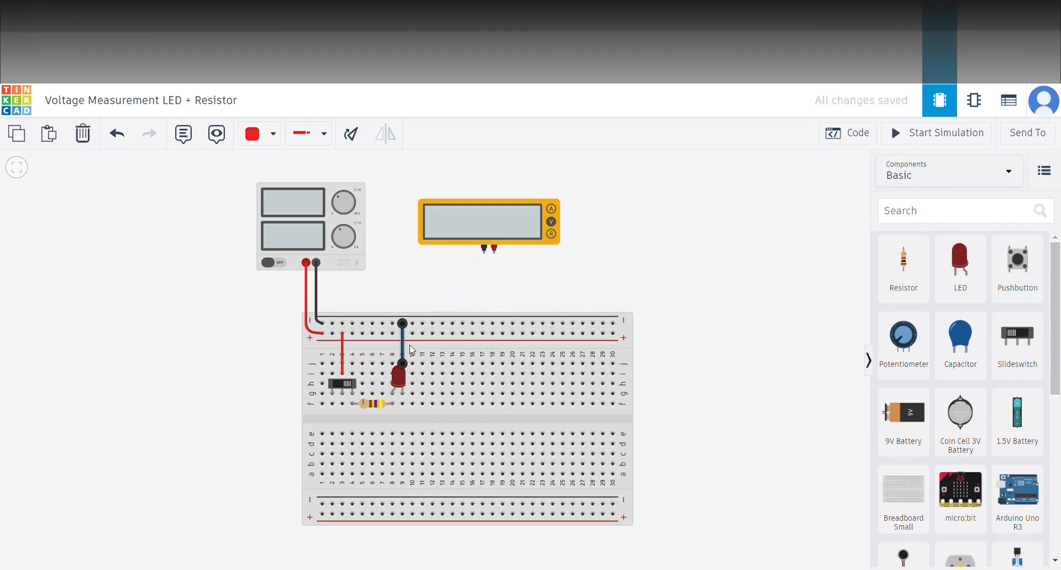
left_click_drag(403, 323, 452, 323)
left_click_drag(404, 366, 462, 378)
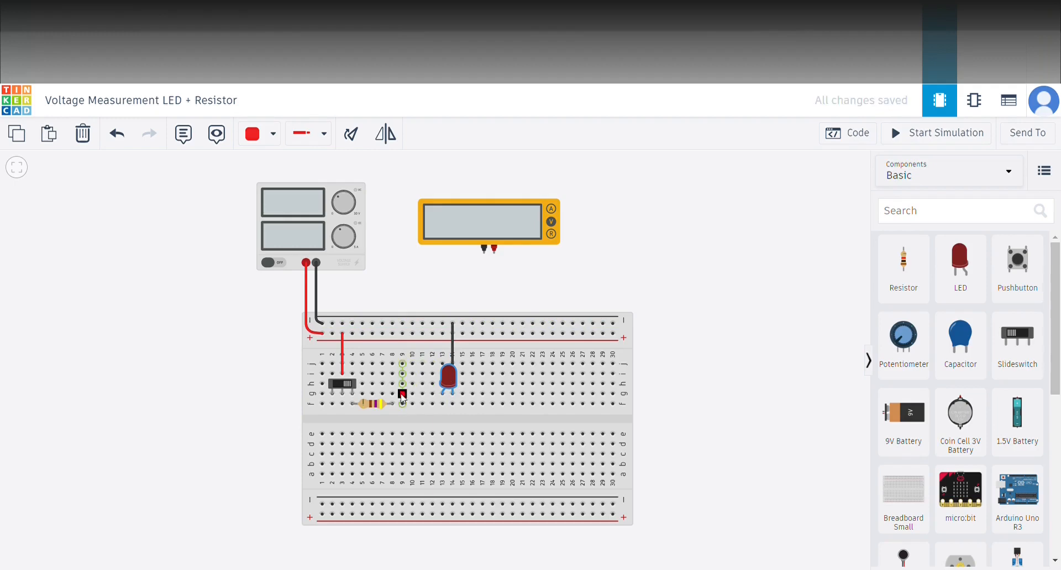
Step: Wire the multimeter in series, red from positive to the resistor at column 8 and black from negative to the LED's anode, and reposition it above the LED
left_click_drag(495, 248, 393, 404)
left_click_drag(484, 249, 442, 394)
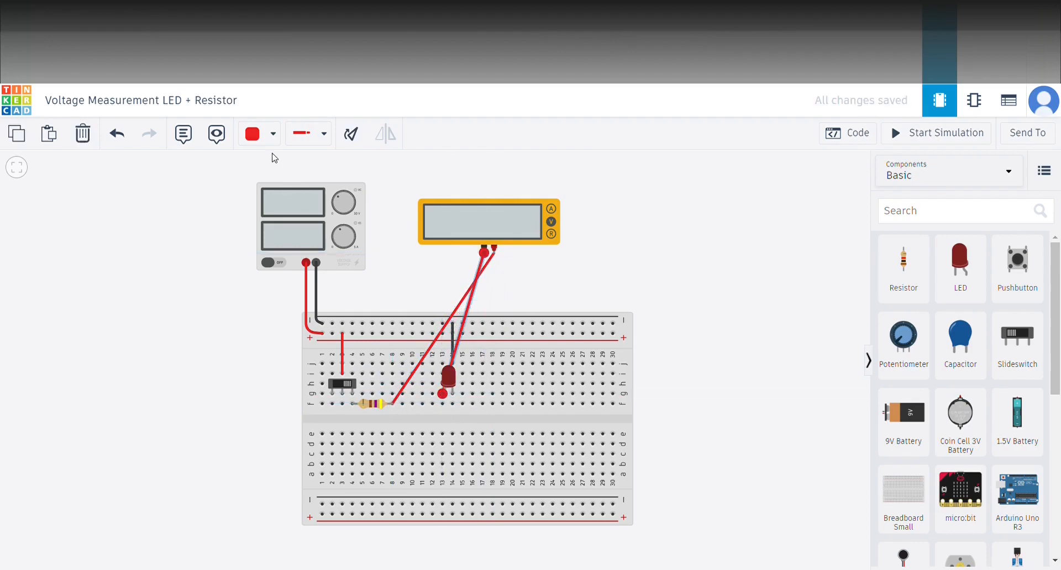
left_click(273, 134)
left_click(288, 181)
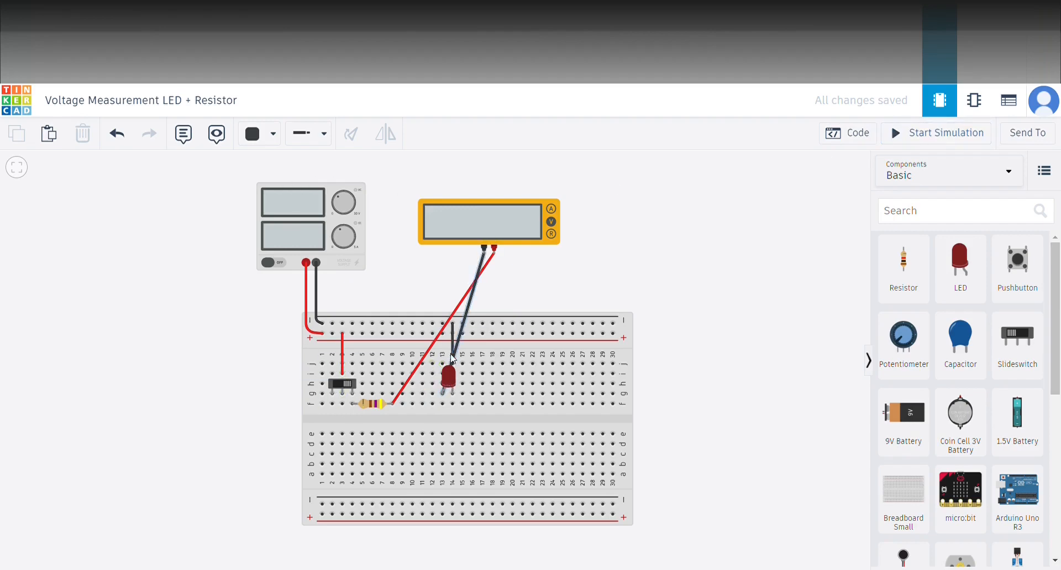
left_click_drag(465, 223, 421, 242)
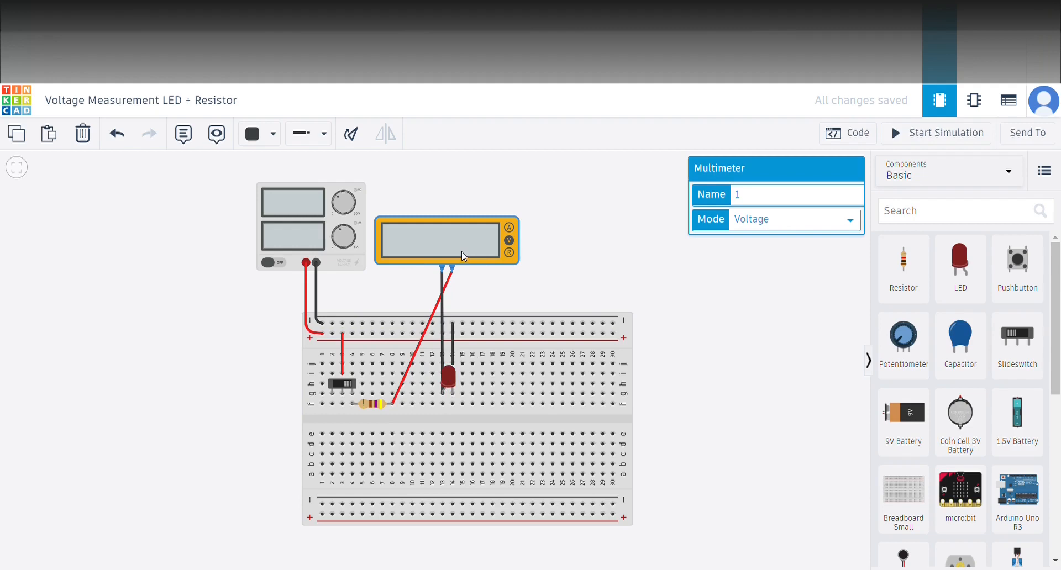
Step: Run the simulation with the multimeter in amperage mode to measure the circuit's current, and stop it after the reading
left_click(936, 133)
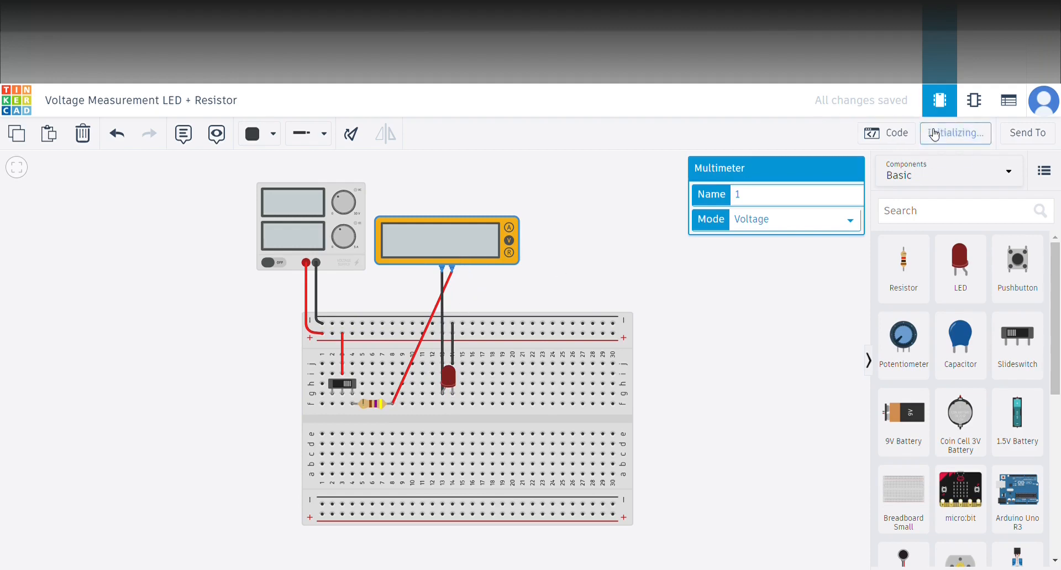
left_click(510, 226)
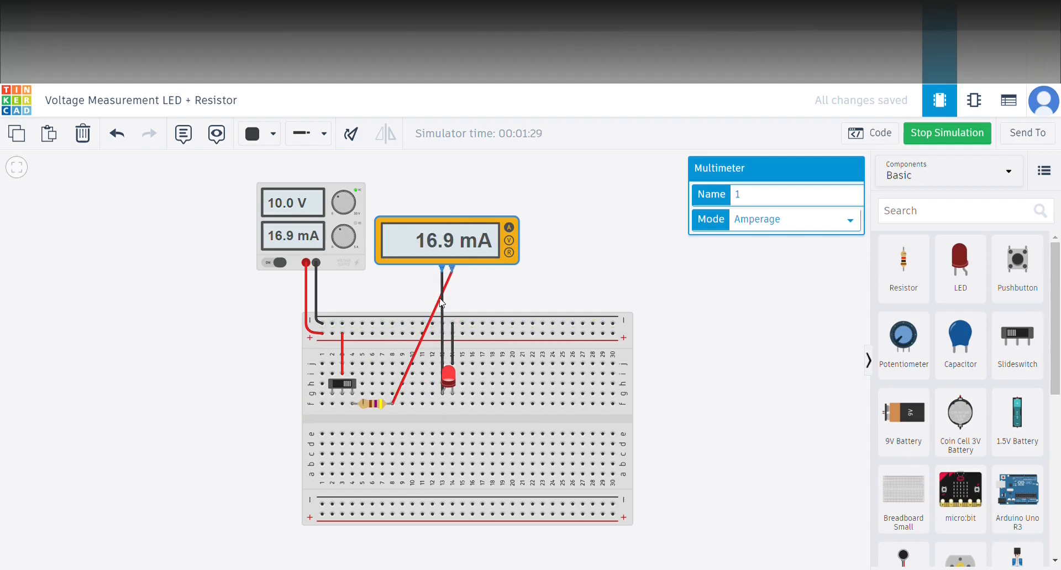
left_click(971, 133)
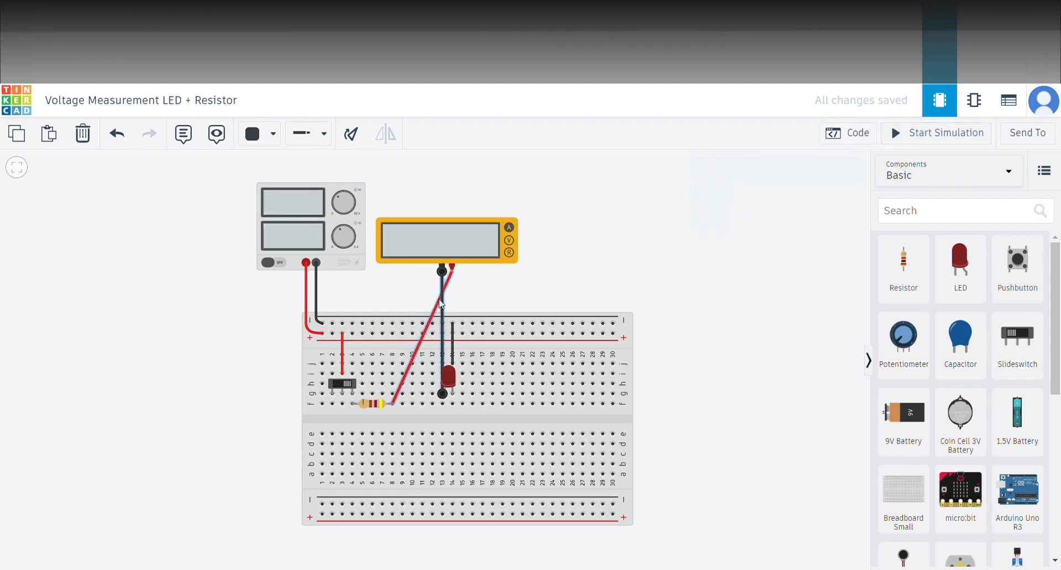
Step: Move the LED to columns 8 and 9, and reconnect the multimeter's black lead to column 14 and its red lead to column 9
left_click_drag(449, 379, 397, 377)
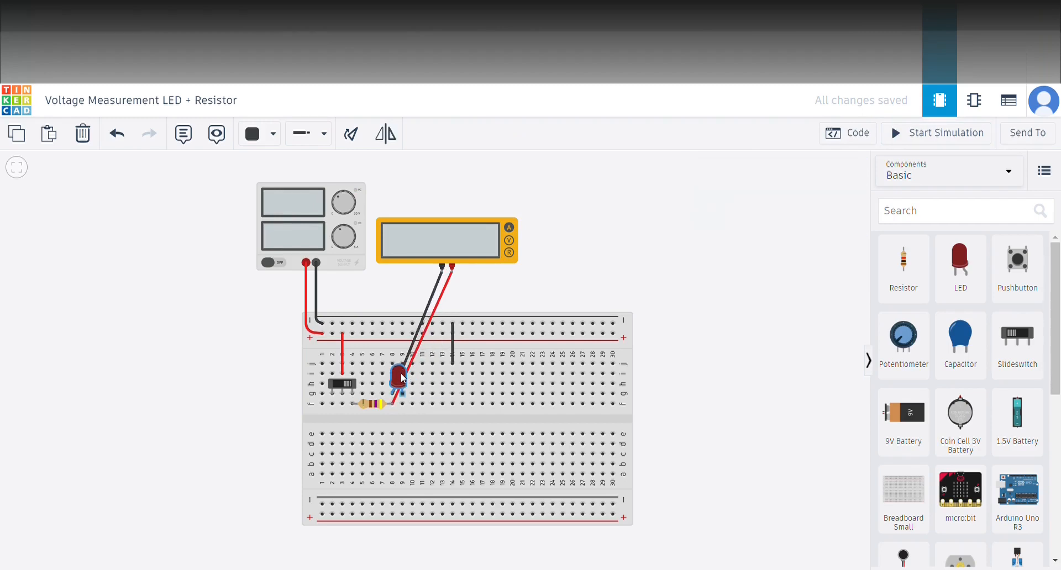
left_click(411, 349)
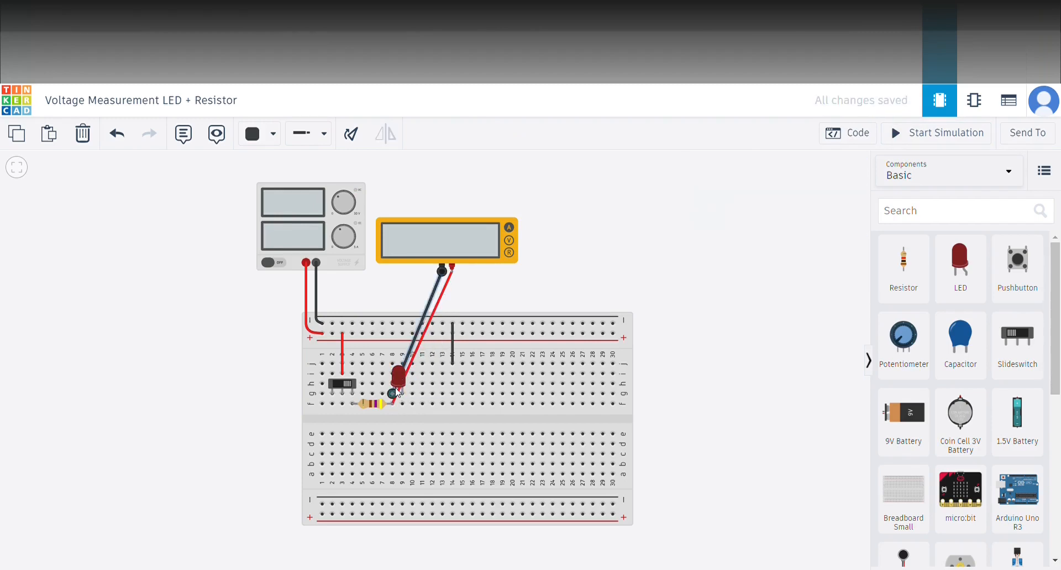
left_click_drag(396, 393, 454, 364)
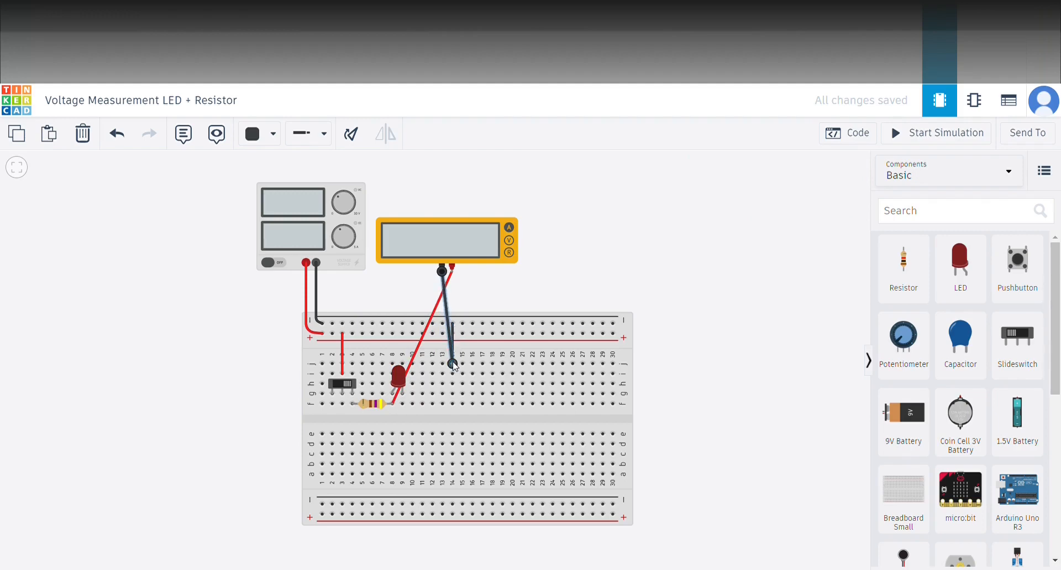
left_click(417, 348)
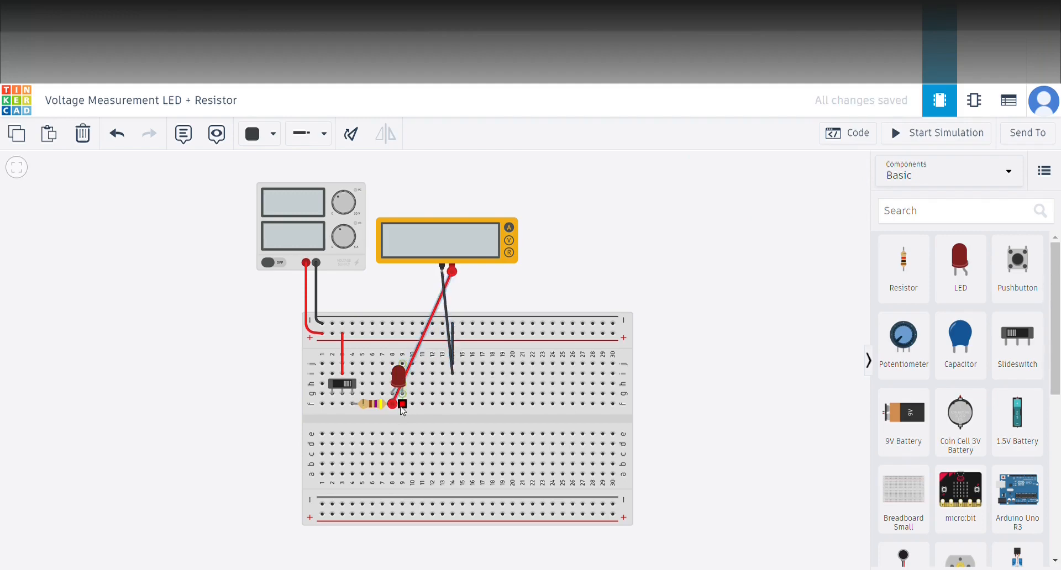
left_click_drag(392, 405, 403, 394)
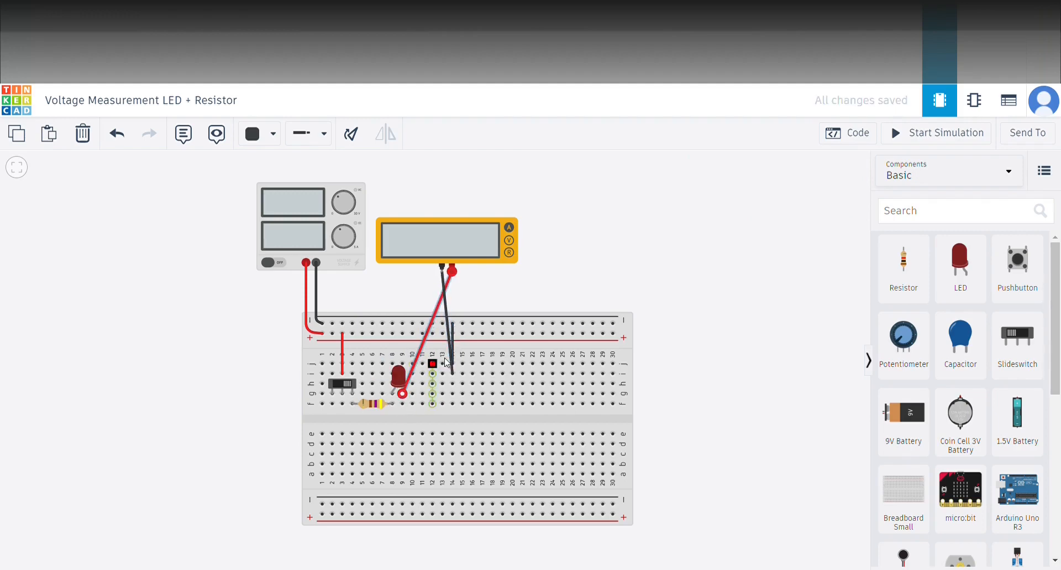
Step: Reconnect the multimeter's black lead to the breadboard's upper negative rail near column 10
left_click(451, 370)
left_click_drag(452, 371, 406, 319)
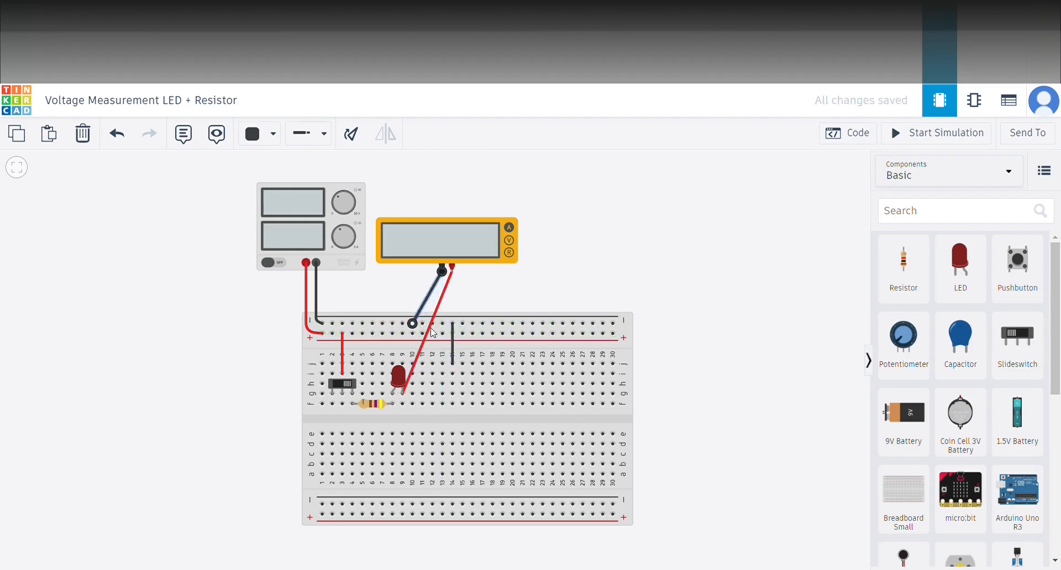
left_click(406, 392)
left_click(307, 319)
left_click(412, 323)
Step: Run the simulation to measure the current between the LED's cathode and the negative rail, and check the multimeter's mode
left_click(966, 141)
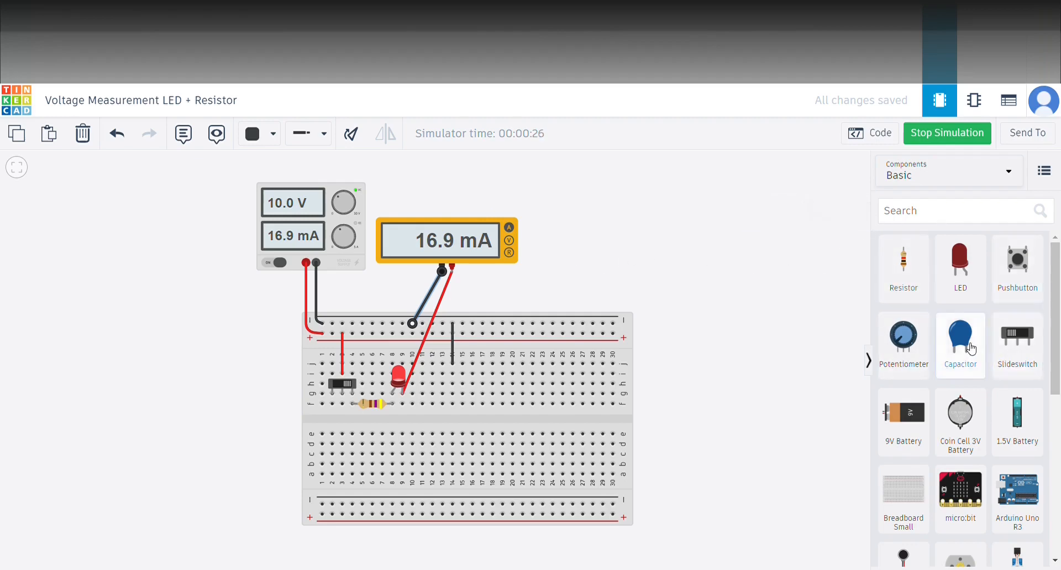
scroll(976, 346, "down", 5)
scroll(948, 244, "up", 5)
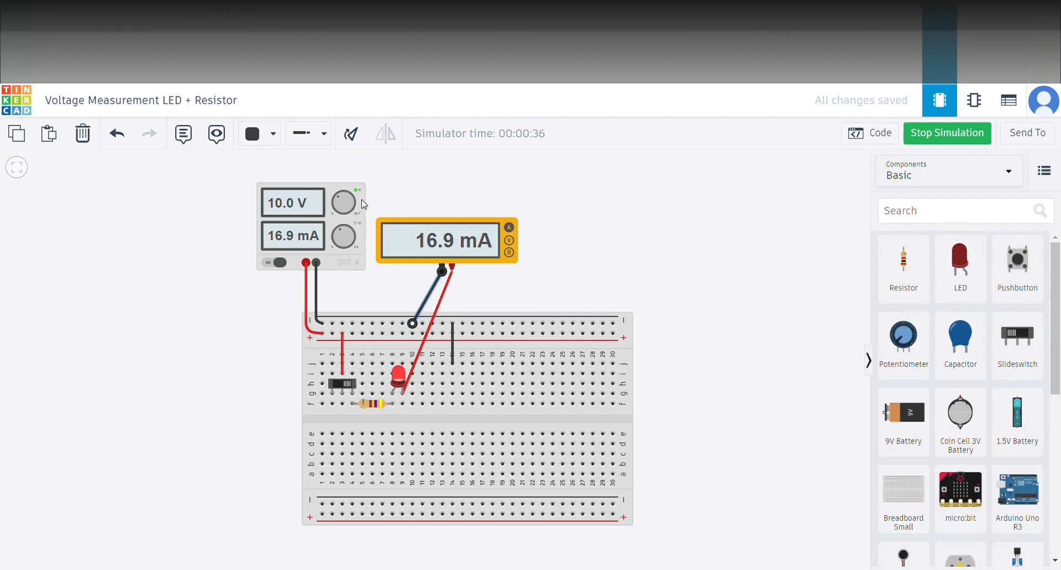
left_click(461, 225)
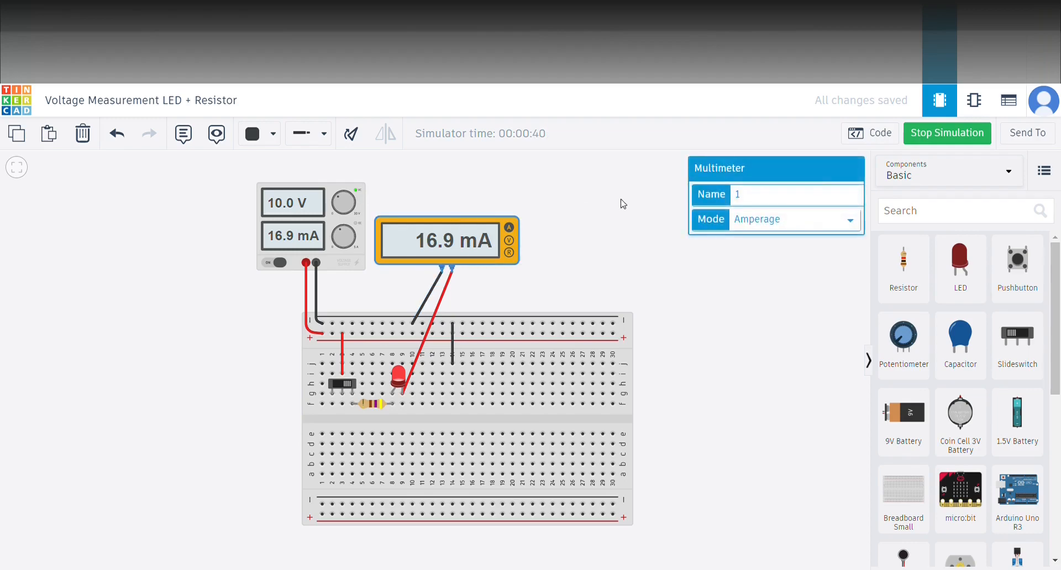